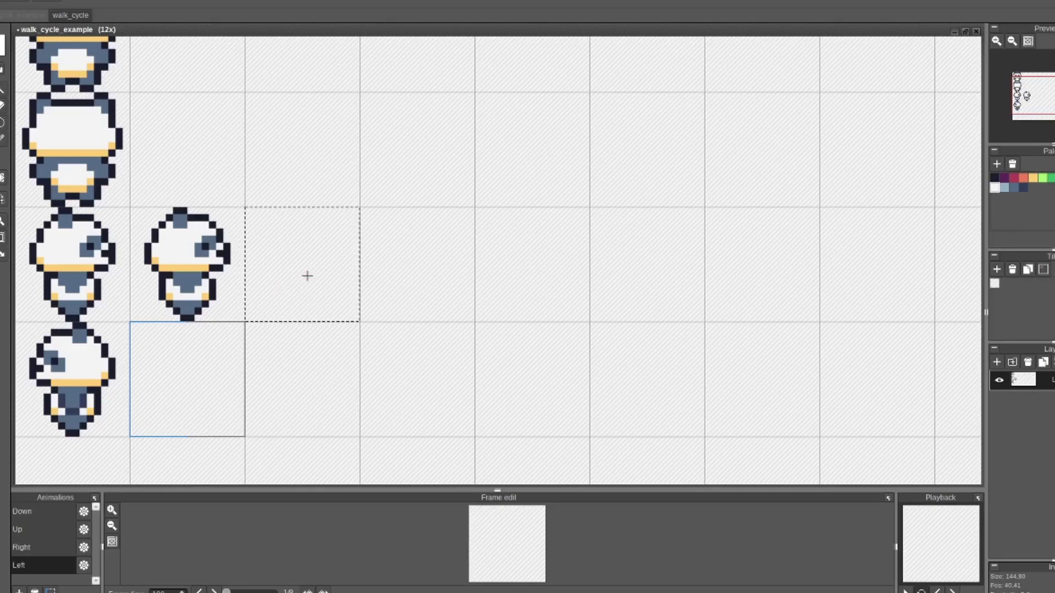
left_click(307, 276)
left_click(418, 272)
left_click(531, 269)
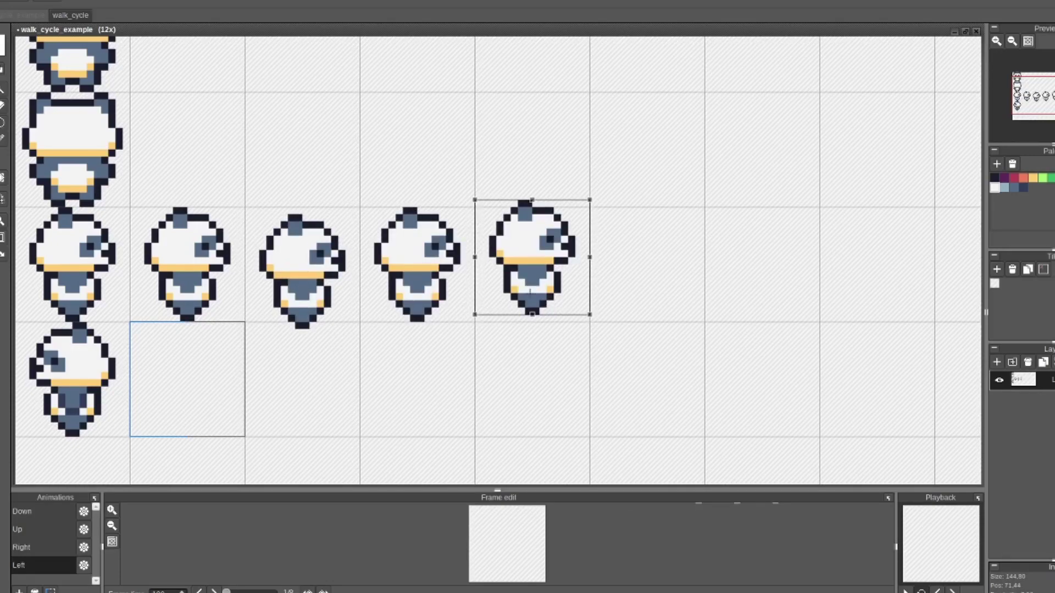
left_click(644, 282)
left_click(648, 259)
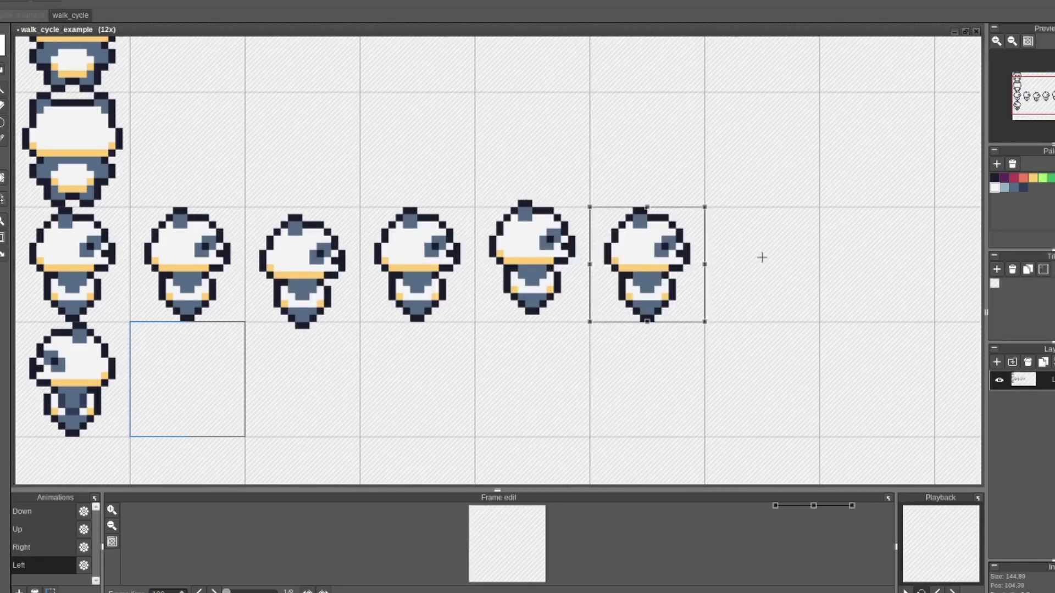
left_click(758, 263)
left_click(891, 288)
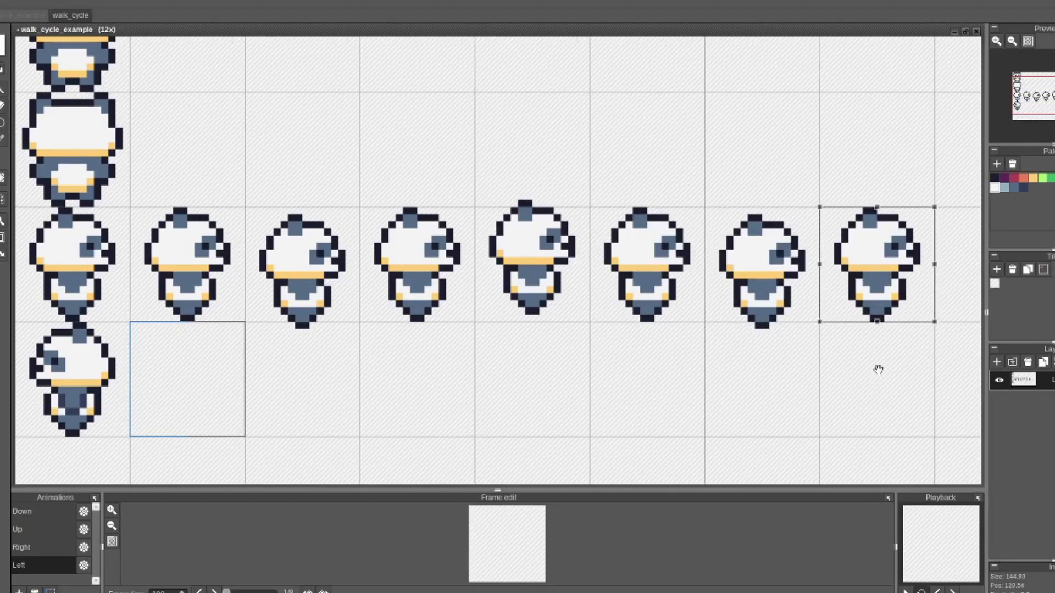
scroll(918, 261, "right", 2)
left_click(919, 262)
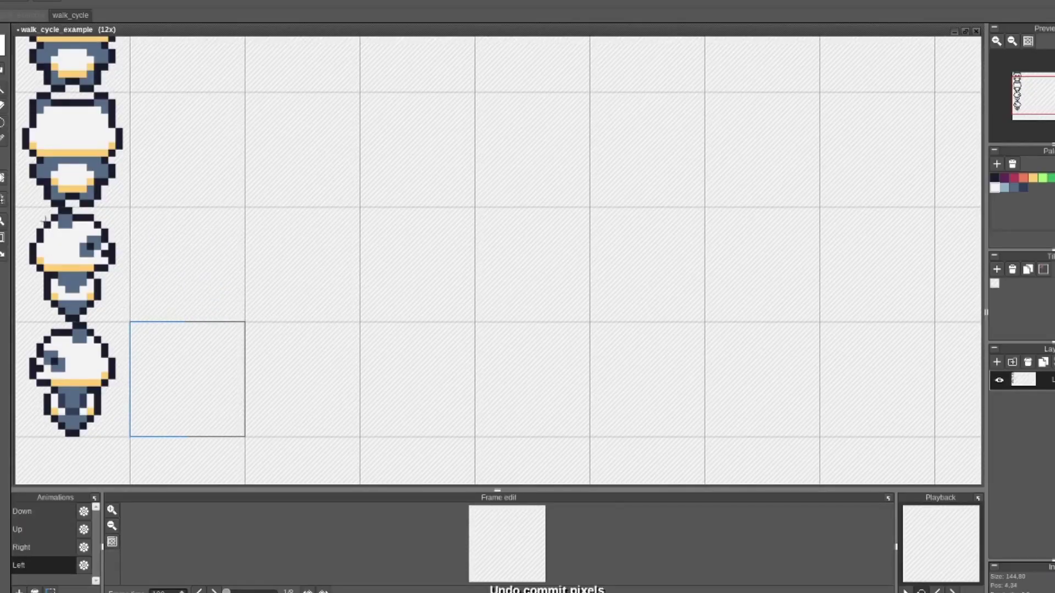
Copy the right-facing panda into the first two frame cells of its row, offsetting the second copy one pixel down.
left_click_drag(23, 208, 117, 298)
double_click(200, 290)
key("ctrl+v")
double_click(306, 276)
key("ctrl+v")
key("Down")
Paste the right-facing panda into the third and fourth frame cells, offsetting the fourth copy one pixel up.
left_click(408, 280)
key("ctrl+v")
left_click(525, 288)
key("ctrl+v")
key("Up")
Paste the right-facing panda into the fifth and sixth frame cells, offsetting the sixth copy one pixel down.
left_click(645, 282)
double_click(647, 258)
key("ctrl+v")
double_click(758, 263)
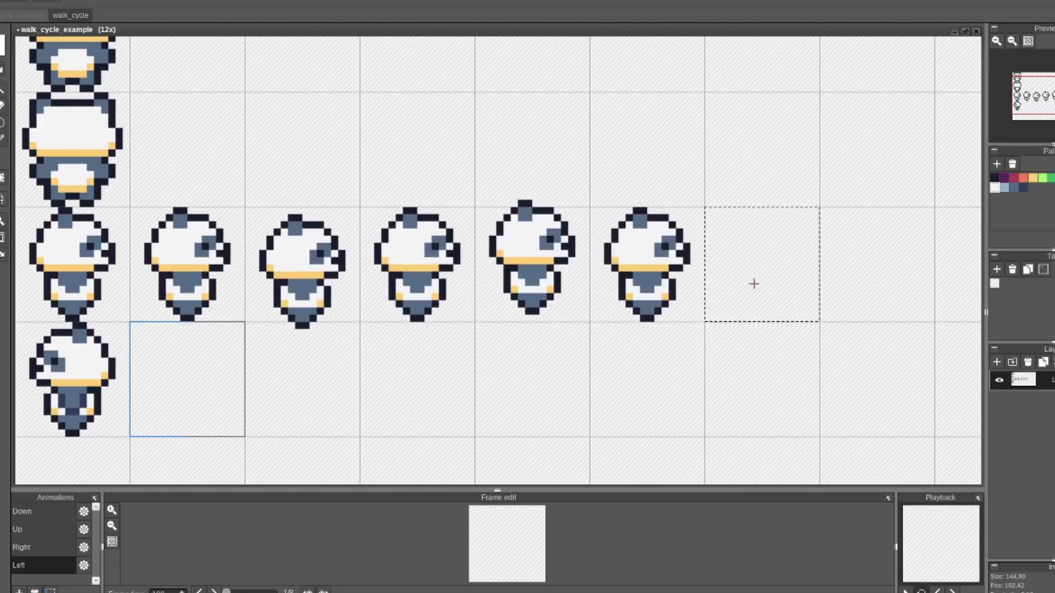
key("ctrl+v")
key("Down")
Paste the right-facing panda into the seventh and eighth frame cells, offsetting the eighth copy one pixel up, and clear the selection.
double_click(881, 274)
key("ctrl+v")
left_click_drag(872, 381, 802, 382)
double_click(928, 252)
key("ctrl+v")
key("Up")
left_click(566, 382)
Play back the Right animation to check the bobbing motion, and stop it.
scroll(566, 382, "down", 1)
left_click(21, 547)
left_click(905, 592)
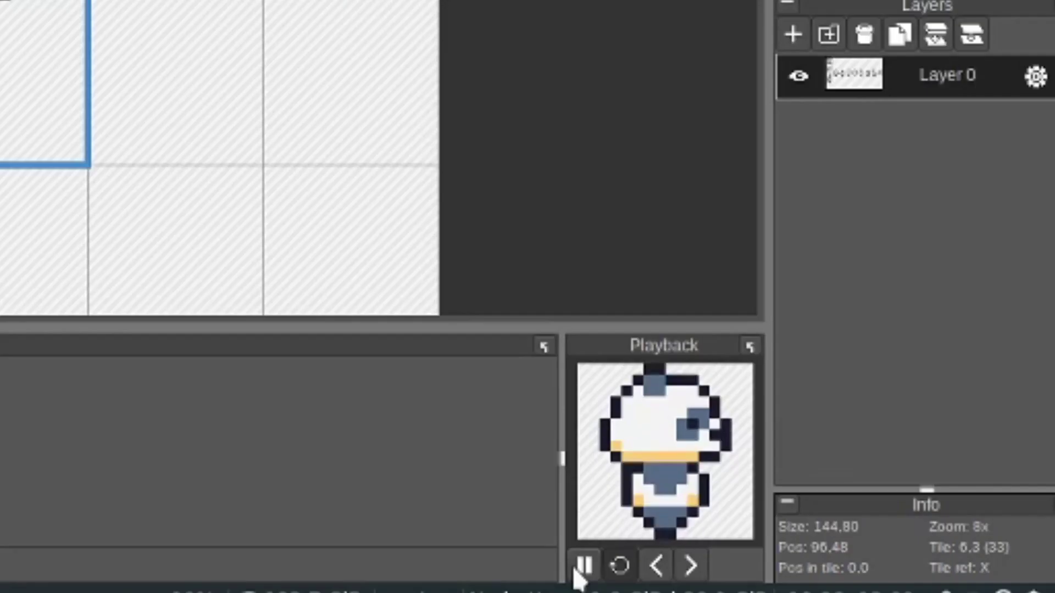
left_click(575, 570)
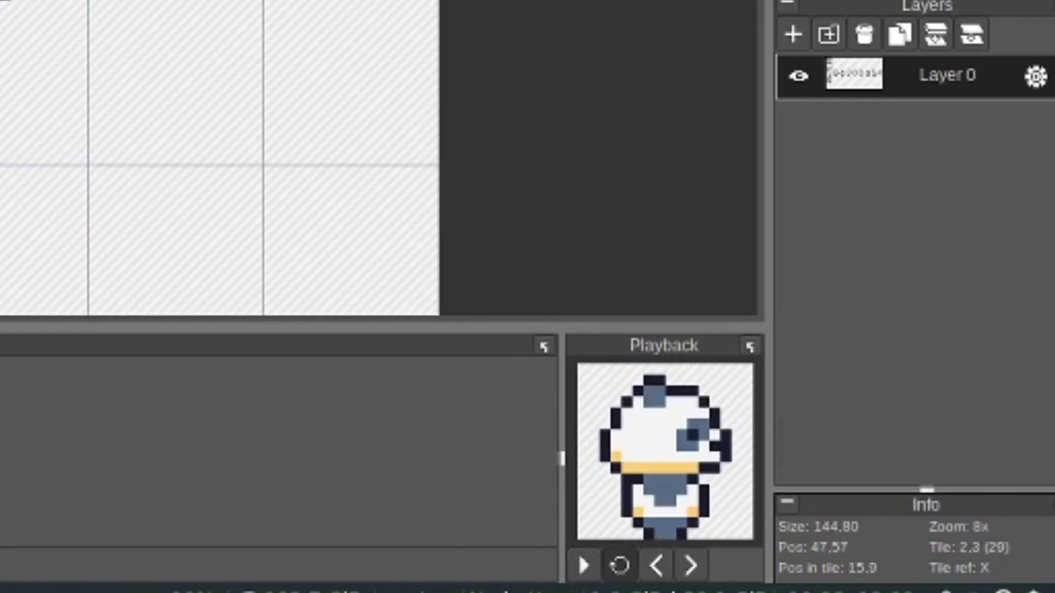
Erase the pointed legs below the body in all eight right-facing frames.
scroll(379, 158, "up", 1)
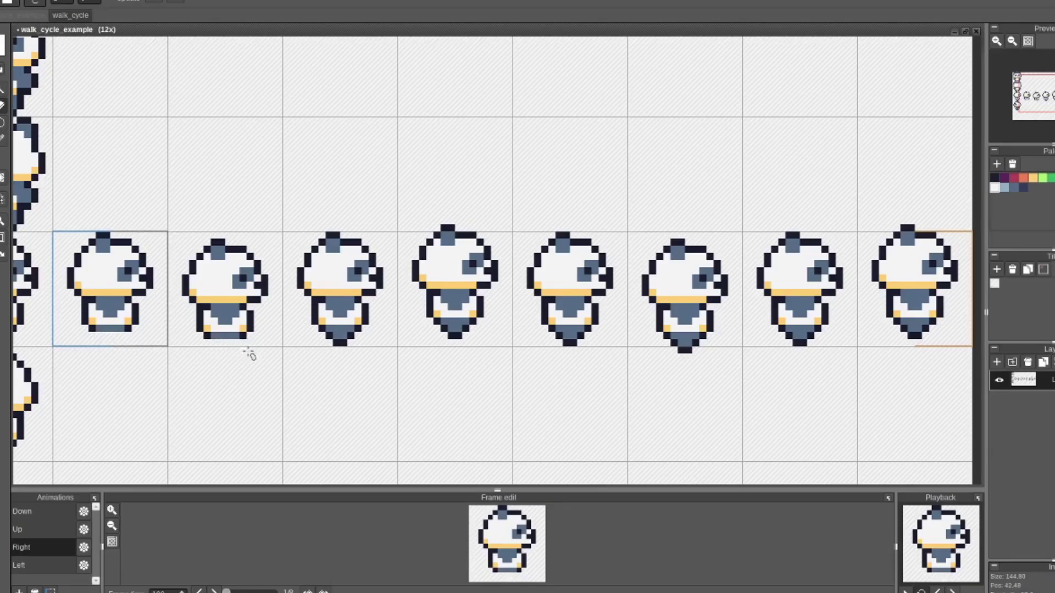
mouse_move(250, 354)
left_mouse_down()
mouse_move(552, 336)
mouse_move(653, 341)
mouse_move(672, 357)
mouse_move(819, 350)
mouse_move(792, 345)
mouse_move(916, 334)
left_mouse_up()
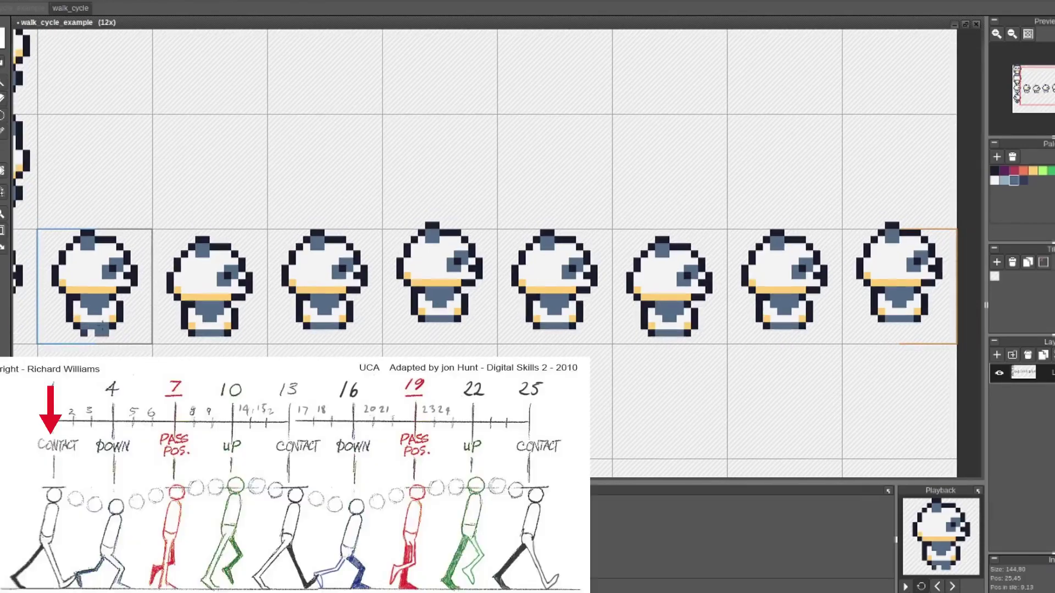
Draw the first frame's two spread legs in blue-grey with dark outlined feet for the contact pose.
mouse_move(112, 326)
left_mouse_down()
mouse_move(77, 333)
mouse_move(124, 333)
left_mouse_up()
key("d")
key("e")
left_click(98, 333)
key("b")
right_click(84, 327)
left_click(76, 326)
right_click(69, 319)
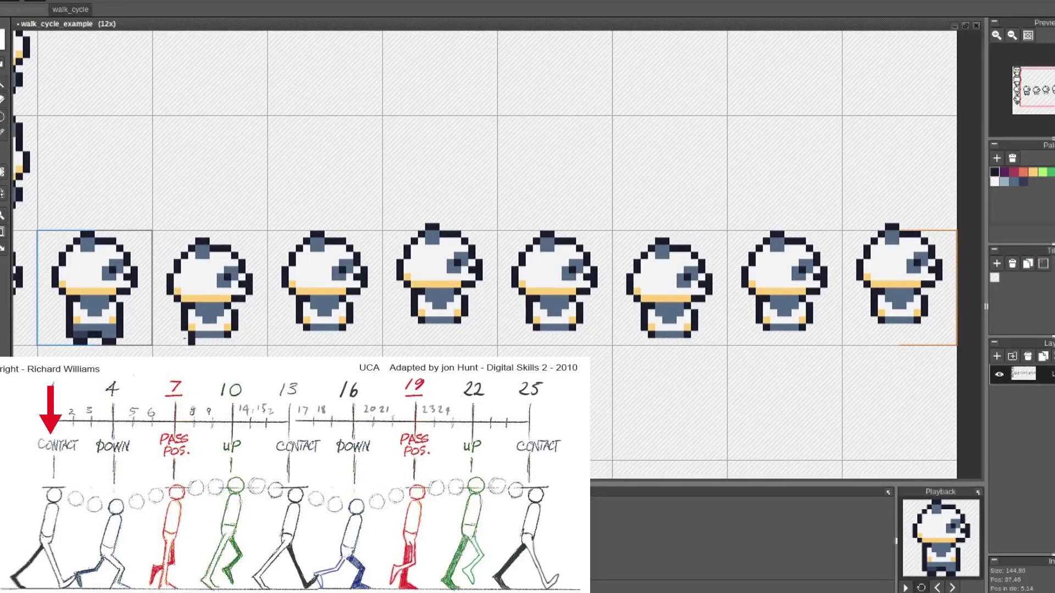
Draw the second frame's legs for the down pose, with blue-grey hips, a gap between the legs and dark feet.
right_click(214, 334)
left_click(215, 328)
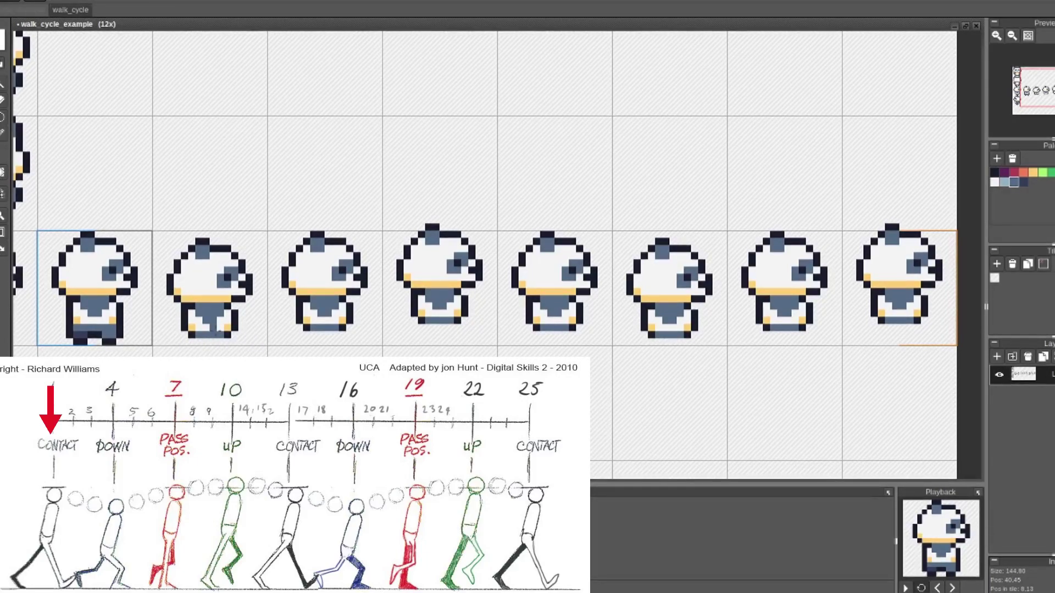
right_click(77, 335)
left_click_drag(191, 335, 213, 335)
key("e")
left_click(206, 336)
key("b")
right_click(184, 329)
left_click(184, 336)
left_click(210, 340)
left_click_drag(219, 343, 234, 337)
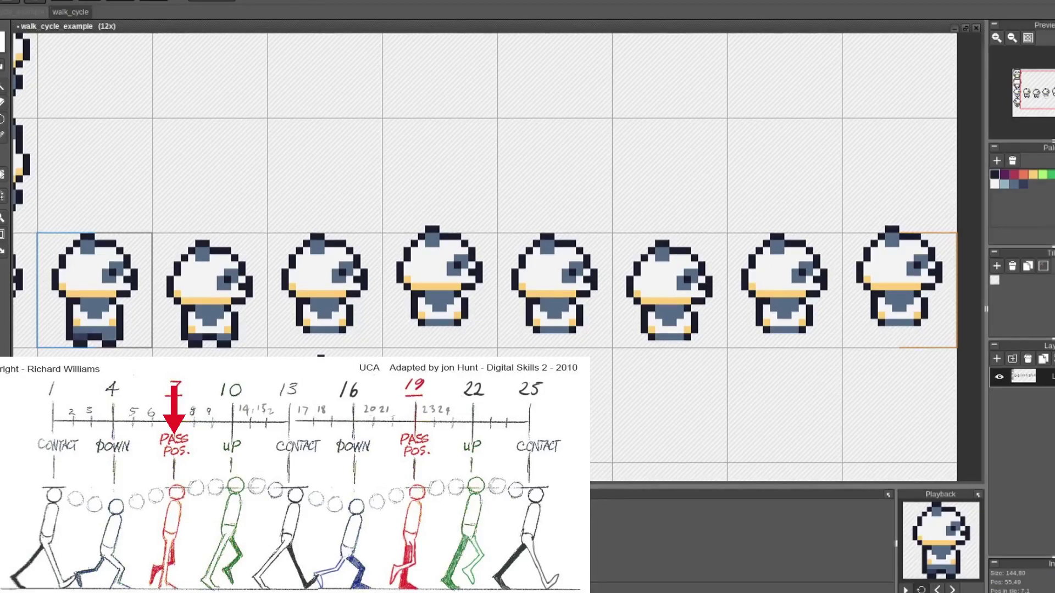
Draw the third frame's legs for the passing pose, with the legs close together and shaded in two blue tones.
left_click(335, 330, "alt")
left_click_drag(335, 337, 331, 343)
left_click(342, 330, "alt")
left_click(328, 337)
left_click(306, 338)
left_click(313, 338)
left_click(199, 338, "alt")
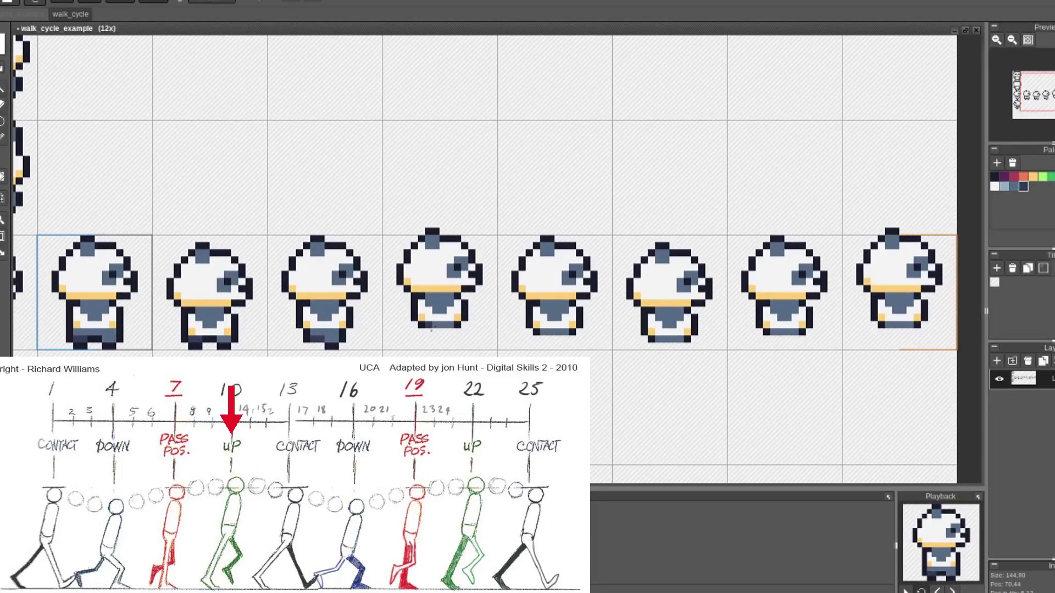
Draw the fourth frame's legs for the up pose, with the supporting leg straight and the other leg raised.
left_click(437, 325, "alt")
mouse_move(429, 332)
left_mouse_down()
mouse_move(430, 347)
mouse_move(457, 333)
left_mouse_up()
left_click(415, 320, "alt")
left_click(443, 332)
left_click(446, 336, "alt")
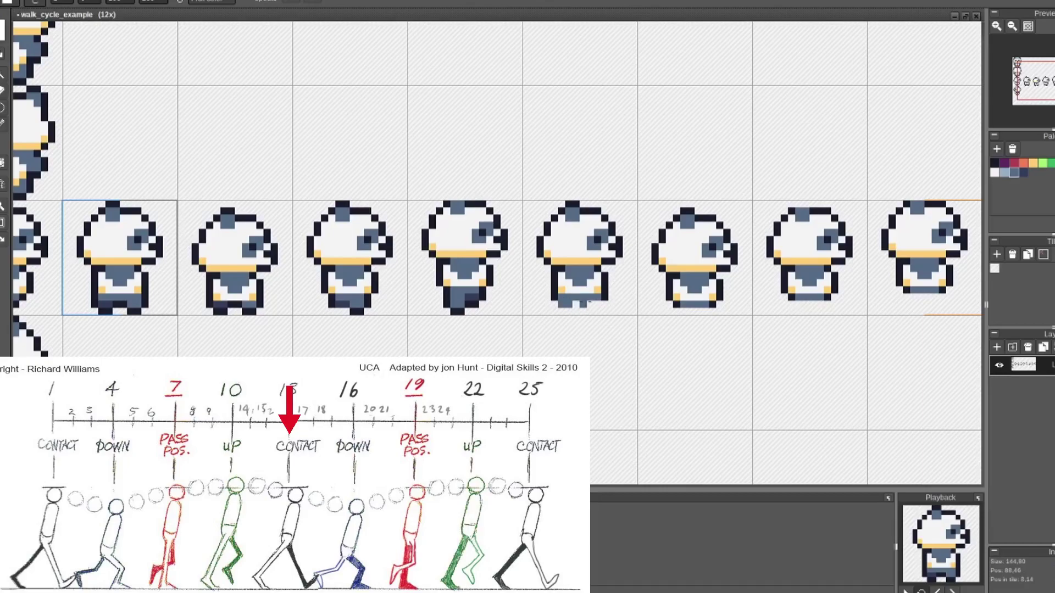
Draw the fifth frame's spread legs for the second contact pose, with dark feet and an erased gap between them.
left_click(481, 297, "alt")
mouse_move(598, 305)
left_mouse_down()
mouse_move(605, 312)
mouse_move(554, 305)
left_mouse_up()
left_click(605, 297, "alt")
key("e")
left_click(604, 312)
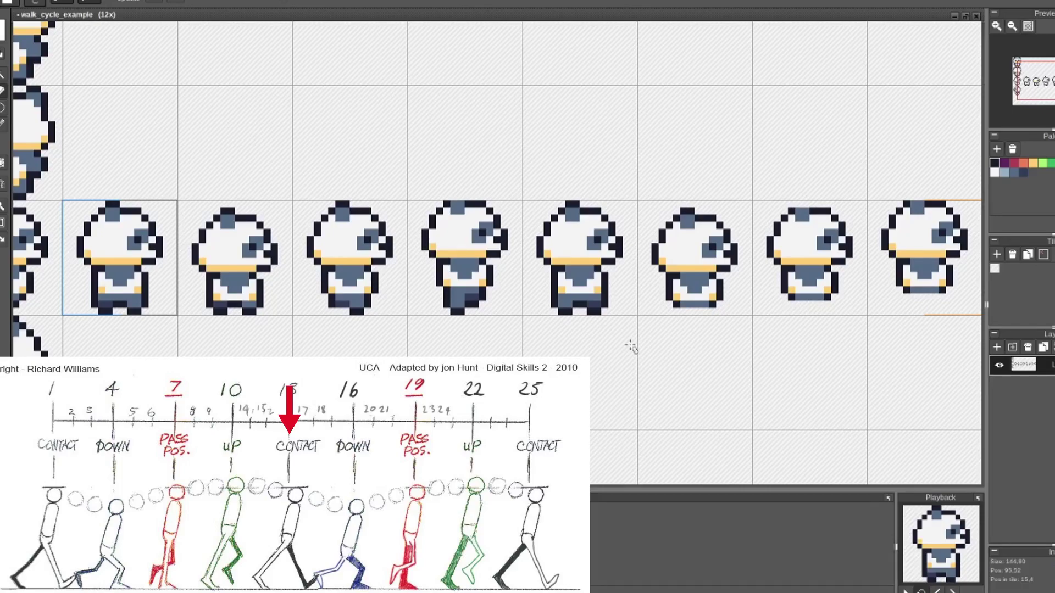
Draw the sixth frame's legs for the second down pose, with a gap between the legs and dark outlined feet.
key("b")
right_click(691, 305)
key("e")
mouse_move(691, 304)
left_mouse_down()
mouse_move(656, 320)
mouse_move(605, 310)
mouse_move(721, 302)
mouse_move(678, 316)
left_mouse_up()
right_click(598, 304)
key("b")
left_click(720, 302, "alt")
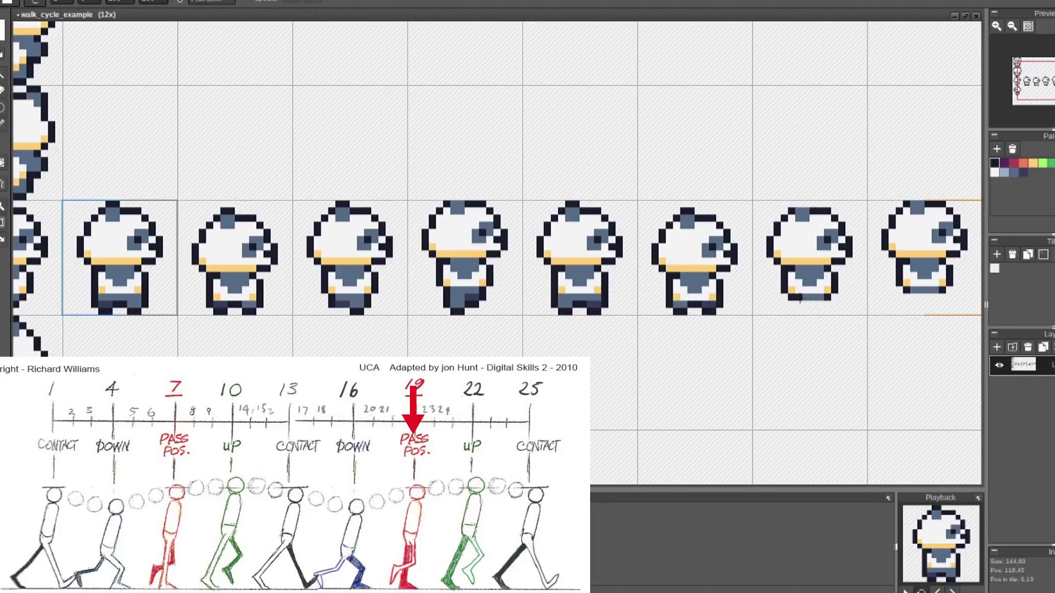
Draw the seventh frame's legs for the second passing pose, shading the far leg in darker blue and outlining both.
left_click(807, 302, "alt")
left_click_drag(799, 304, 806, 304)
left_click(713, 303, "alt")
mouse_move(822, 304)
left_mouse_down()
mouse_move(788, 305)
mouse_move(820, 311)
left_mouse_up()
right_click(828, 298)
left_click(828, 304)
left_click(792, 304)
Draw the eighth frame's legs for the second up pose with darker far-leg shading, and play back the walk animation.
right_click(936, 290)
mouse_move(935, 297)
left_mouse_down()
mouse_move(900, 298)
mouse_move(921, 311)
left_mouse_up()
left_click(826, 304, "alt")
left_click(919, 299)
right_click(906, 291)
left_click(943, 299)
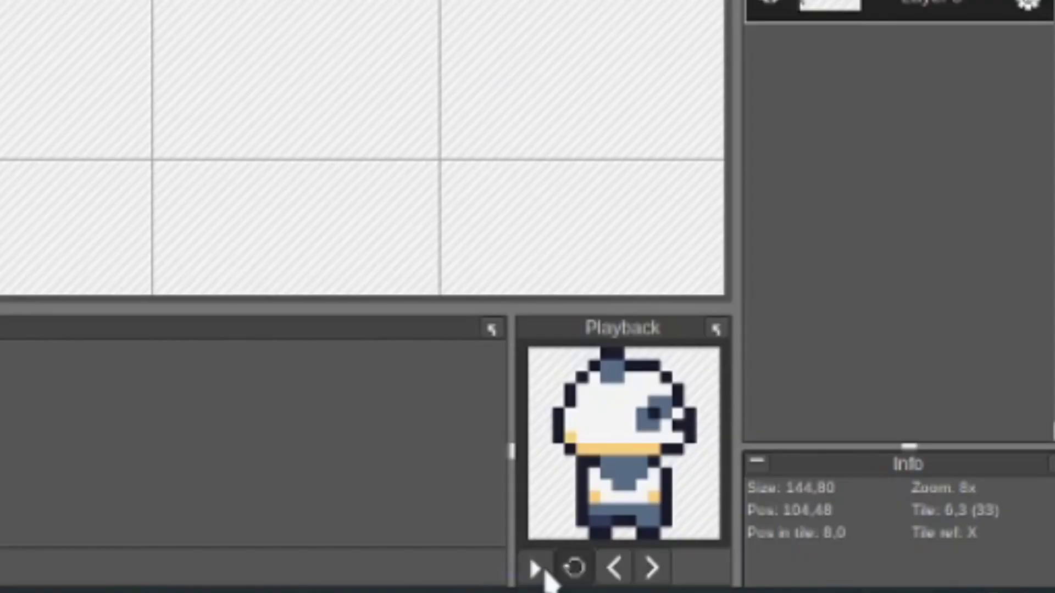
left_click(906, 592)
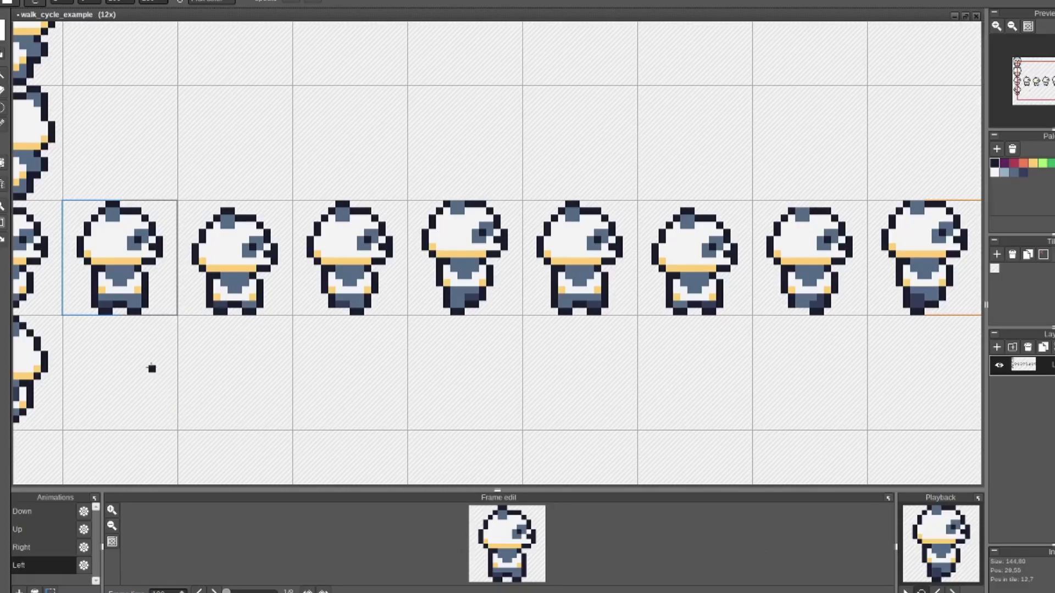
Repaint the first frame's chest so the blue-grey near arm swings toward the back and the belly is white.
right_click(121, 274)
mouse_move(102, 276)
left_mouse_down()
mouse_move(120, 286)
mouse_move(124, 276)
left_mouse_up()
right_click(119, 289)
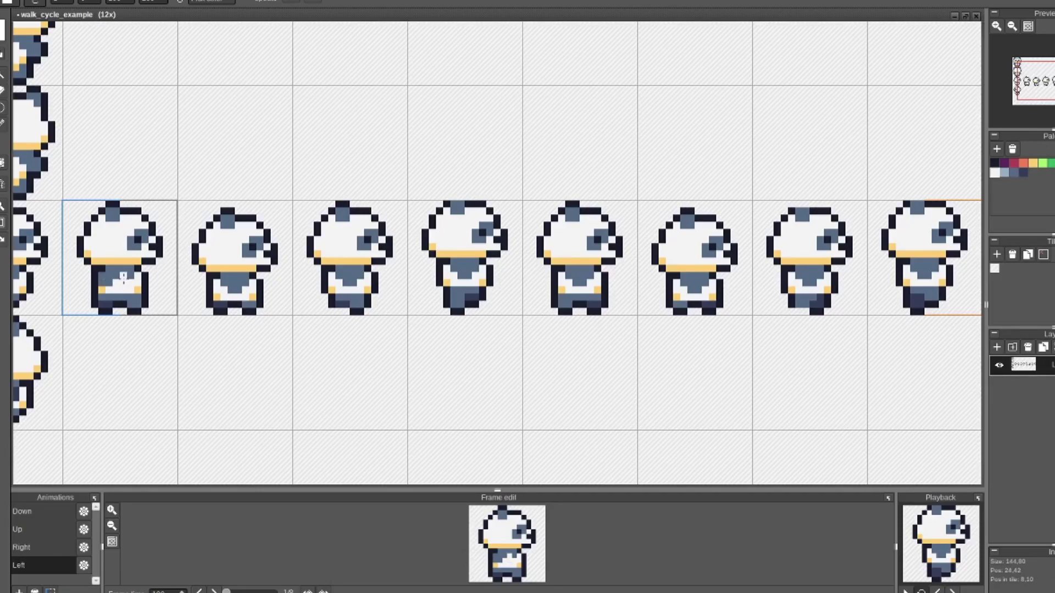
left_click_drag(123, 276, 128, 277)
Extend the second frame's near arm backward past the body in blue-grey and fill the old chest marking with white.
right_click(230, 278)
right_click(209, 298)
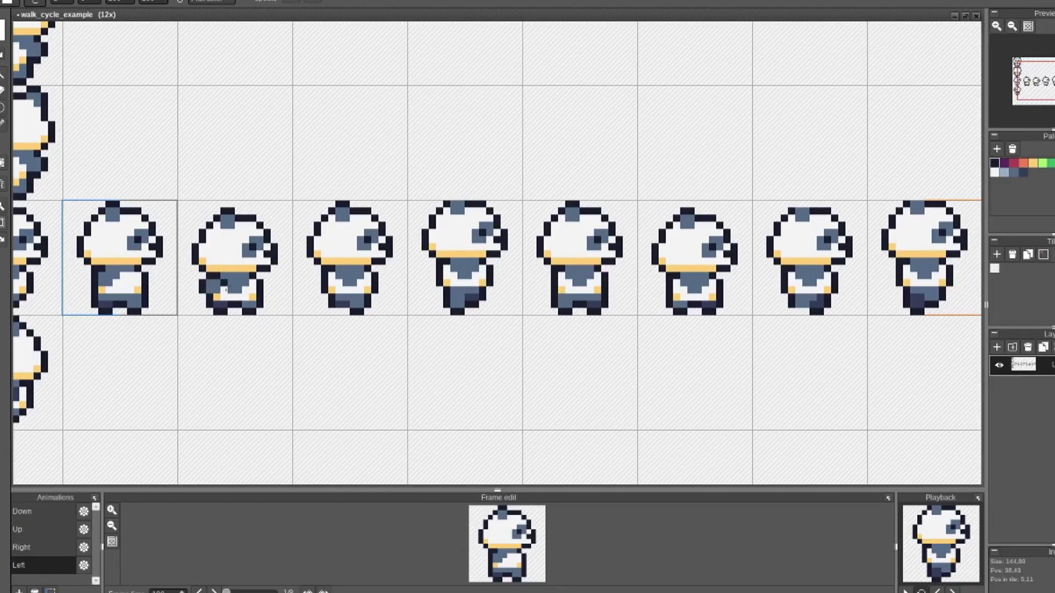
left_click(232, 292, "alt")
left_click(218, 277, "alt")
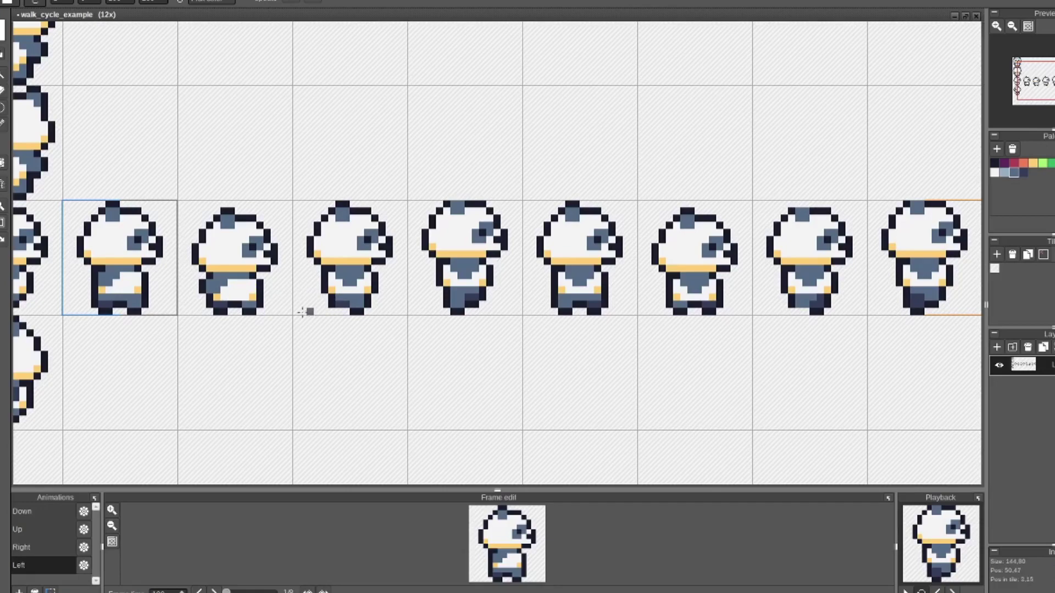
Draw the second frame's far arm protruding in front of the body in dark blue with an outline, undoing the stray pixel.
right_click(262, 290)
right_click(346, 304)
left_click(255, 278, "alt")
left_click(273, 304)
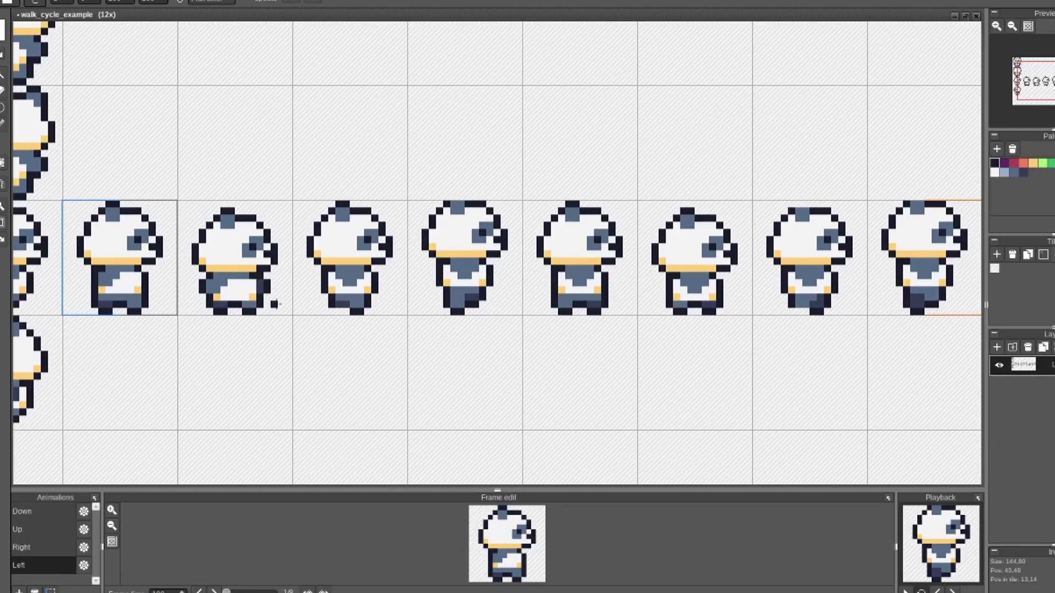
key("ctrl+z")
Repaint the blue-grey arm and white chest markings in the third, fourth and fifth frames to swing the near arm forward.
right_click(360, 282)
left_click(354, 282)
left_click(346, 279, "alt")
right_click(462, 283)
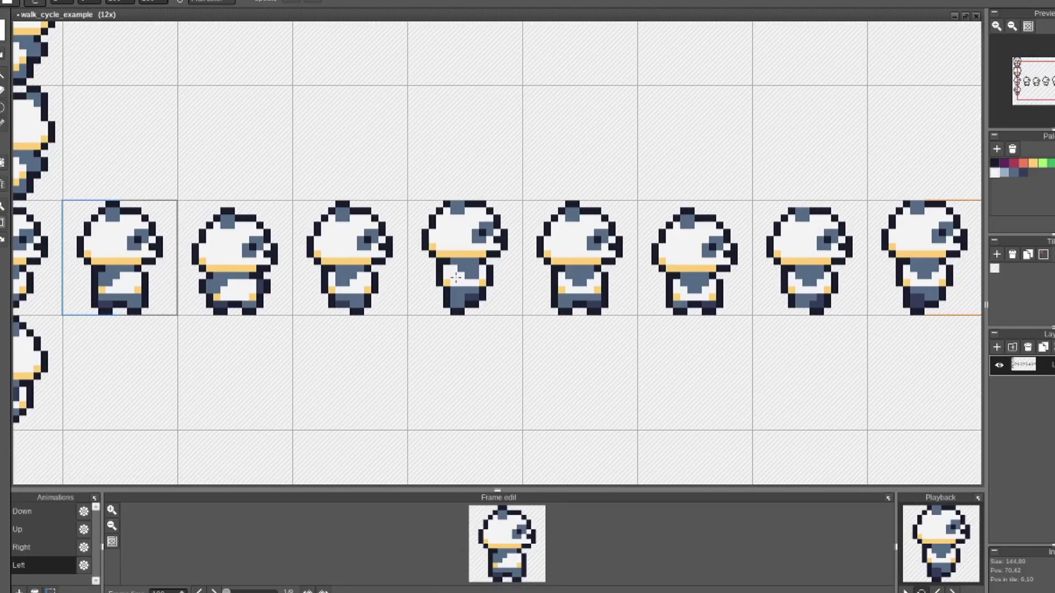
left_click(584, 278, "alt")
right_click(582, 288)
Repaint the sixth frame's chest white and shift its blue-grey near arm toward the front of the body.
left_click(698, 282, "alt")
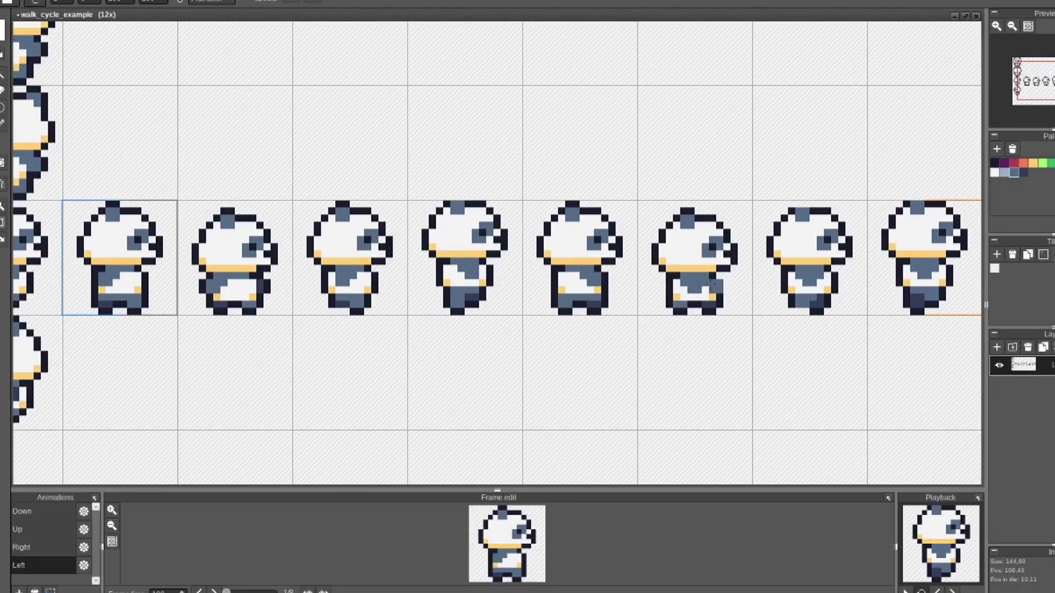
right_click(704, 290)
left_click_drag(703, 290, 689, 284)
right_click(706, 277)
left_click(706, 283)
Outline the sixth frame's near arm protruding in front and add the dark blue far arm behind the body.
right_click(720, 297)
left_click(727, 292)
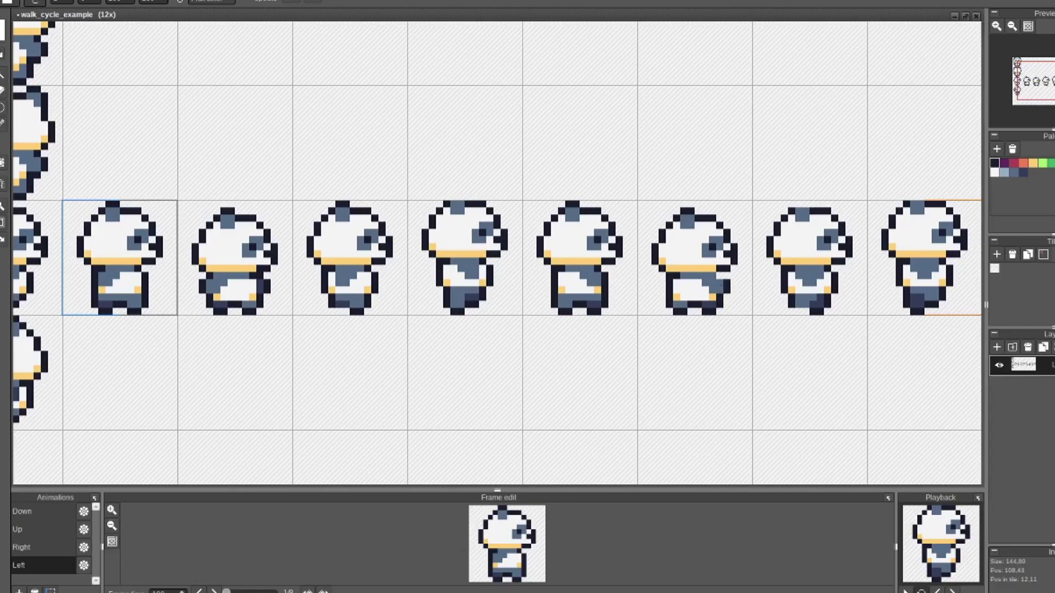
left_click_drag(724, 285, 720, 274)
left_click(662, 278, "alt")
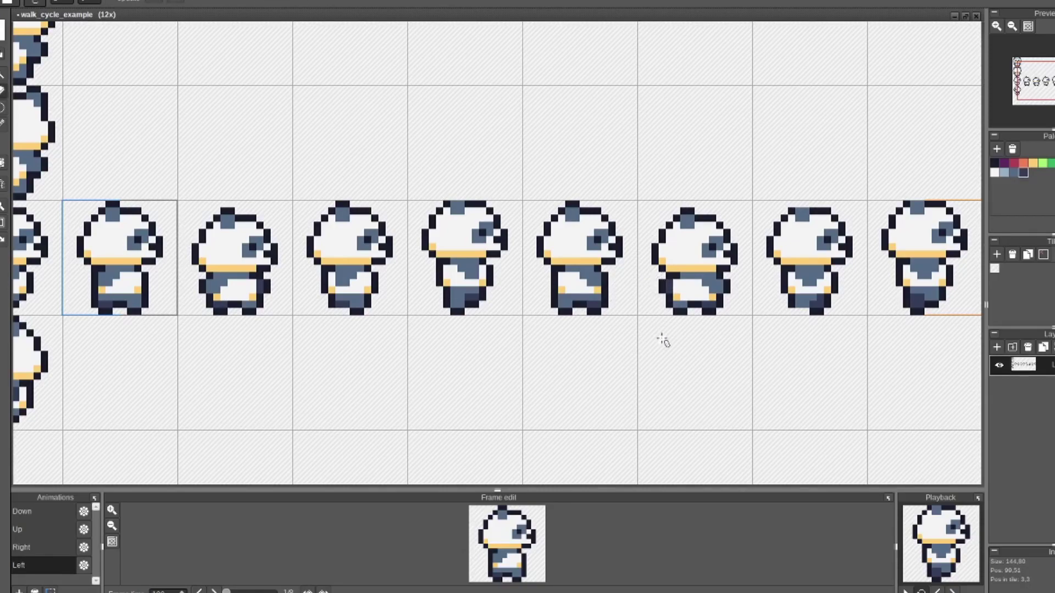
Repaint the arm and chest markings in the seventh and eighth frames to bring the near arm back.
left_click(806, 283, "alt")
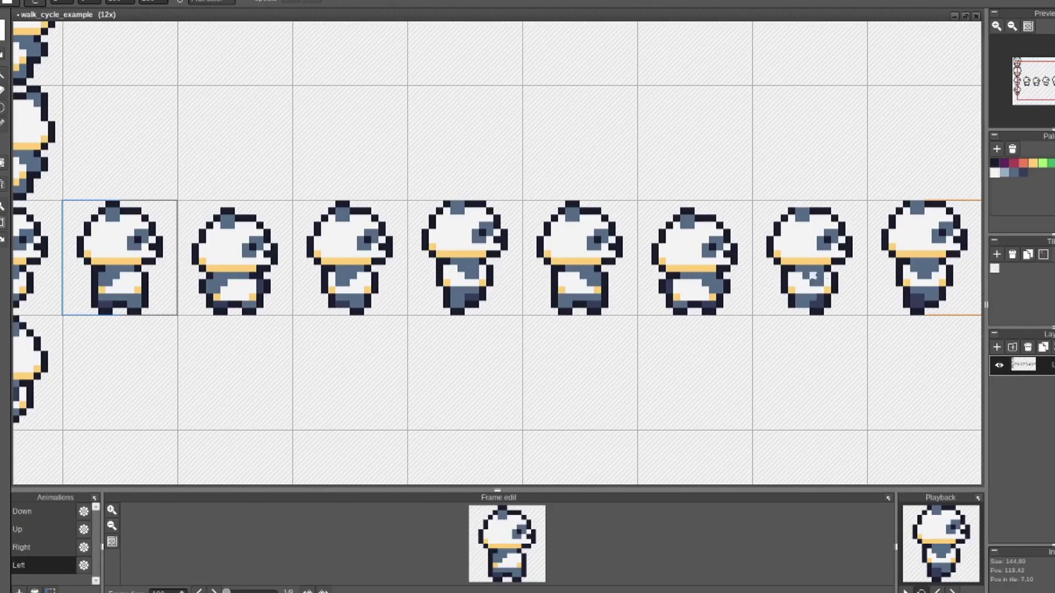
left_click(922, 269, "alt")
left_click(915, 276)
left_click(930, 282)
left_click(935, 281, "alt")
left_click_drag(929, 282, 936, 271)
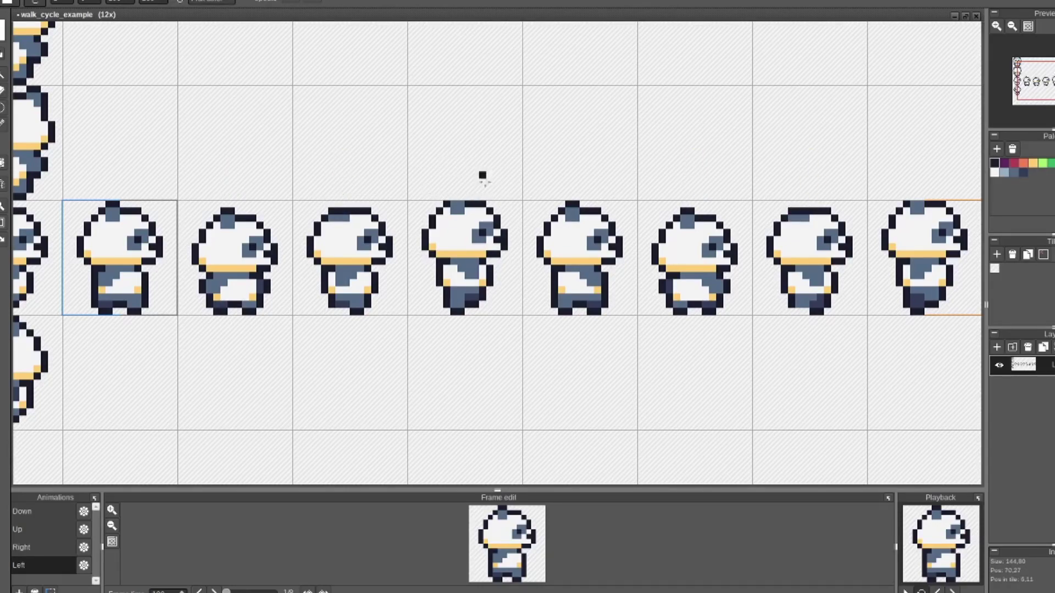
Reshape the first frame's ear by adding dark outline pixels and blue-grey fill at its tip.
right_click(116, 218)
left_click(110, 203)
right_click(117, 203)
left_click(103, 203)
Shift the second frame's ear one pixel backward, redrawing its outline and erasing the leftover pixel.
left_click(228, 222, "alt")
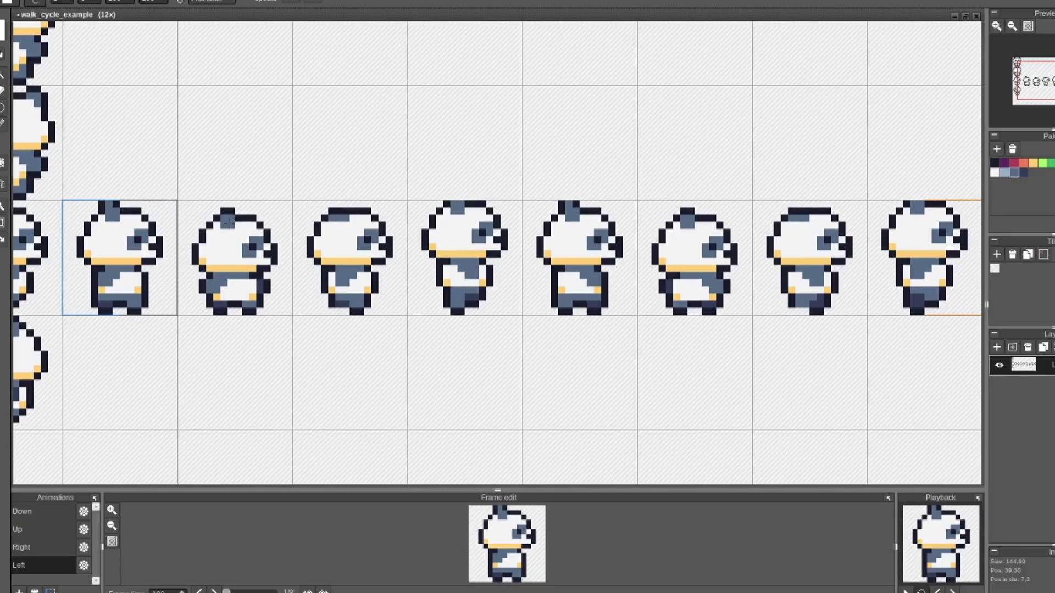
right_click(230, 211)
right_click(228, 222)
right_click(238, 218)
left_click(231, 218)
left_click(217, 211)
left_click(210, 218)
key("e")
left_click(231, 211)
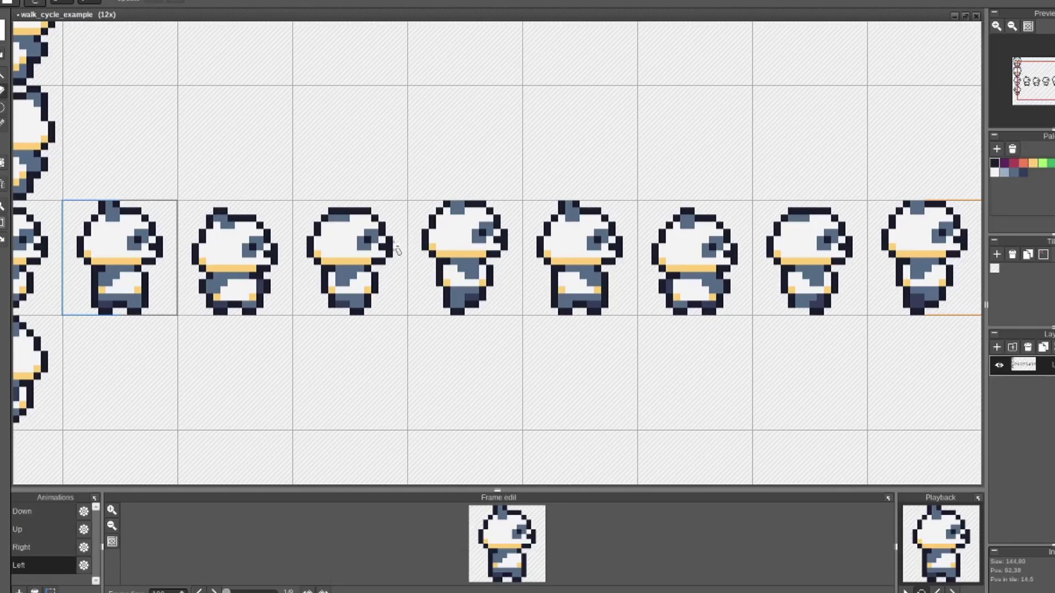
Redraw the fourth frame's ear at the top of the head with a flatter dark outline shifted backward.
left_click(459, 204, "alt")
right_click(476, 204)
left_click_drag(469, 203, 462, 203)
left_click(440, 204)
Reshape the ears of the sixth and eighth frames to lean backward, and play back the animation.
right_click(688, 221)
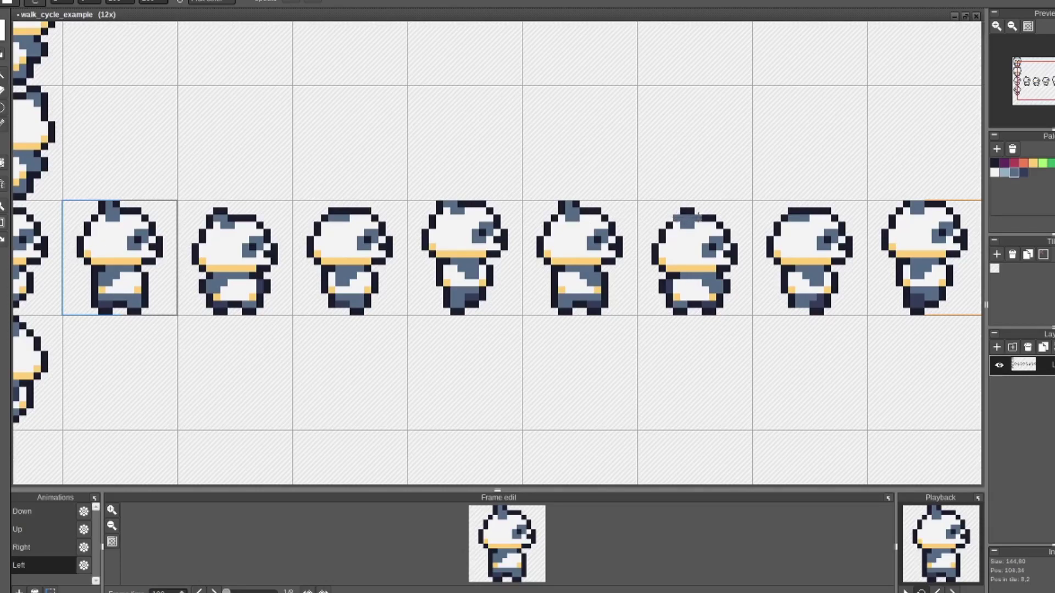
left_click(695, 219, "alt")
left_click(669, 218)
right_click(670, 211)
left_click(512, 231)
left_click(916, 206, "alt")
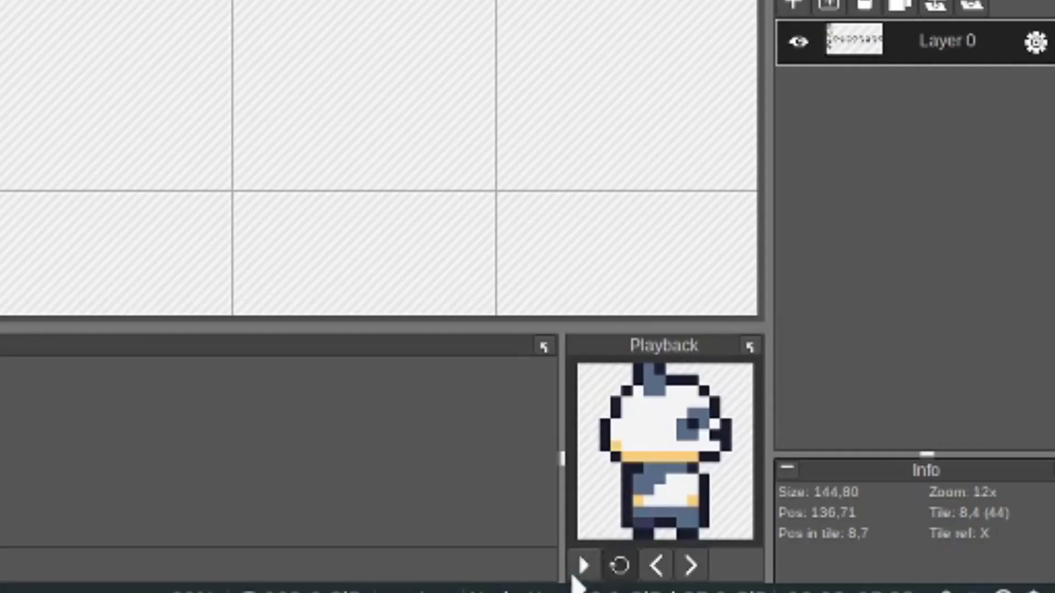
left_click(905, 591)
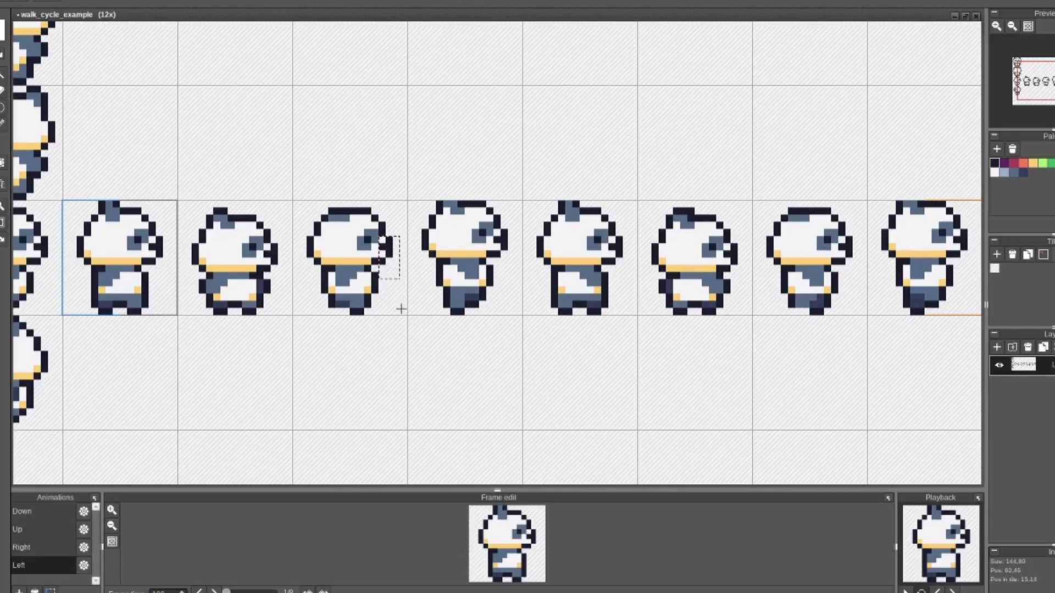
Select the third frame's snout, shift it slightly and touch up the pixels around it.
left_click(390, 254)
left_click(401, 275)
key("b")
right_click(375, 253)
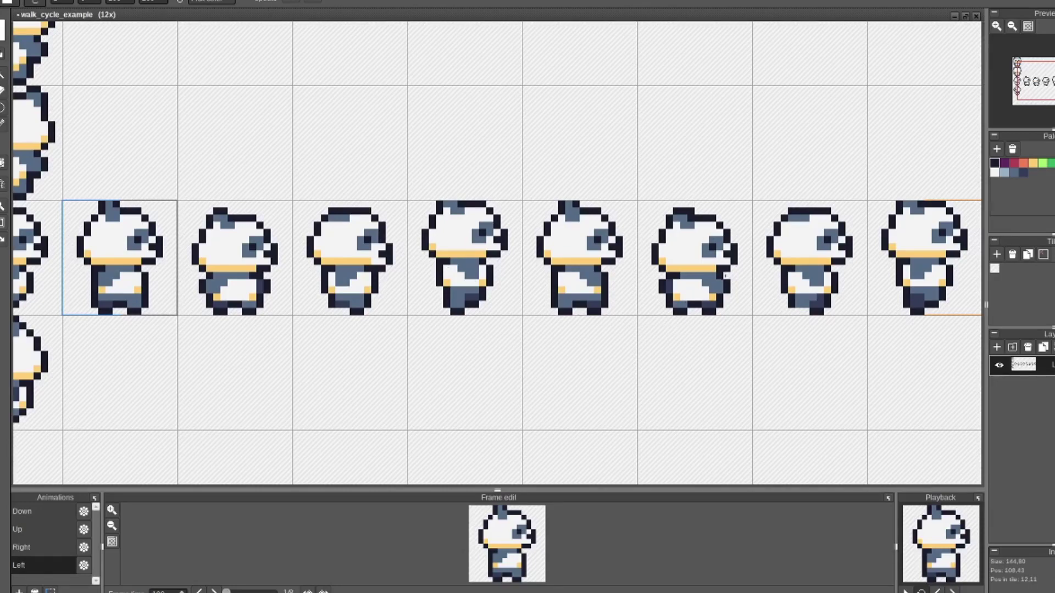
Select the seventh frame's snout and shift it slightly, ready for touching up the surrounding pixels.
key("s")
mouse_move(857, 268)
left_mouse_down()
mouse_move(841, 240)
mouse_move(849, 262)
left_mouse_up()
left_click(849, 254)
key("ctrl+z")
left_click(846, 256)
left_click(849, 312)
left_click(850, 322)
key("b")
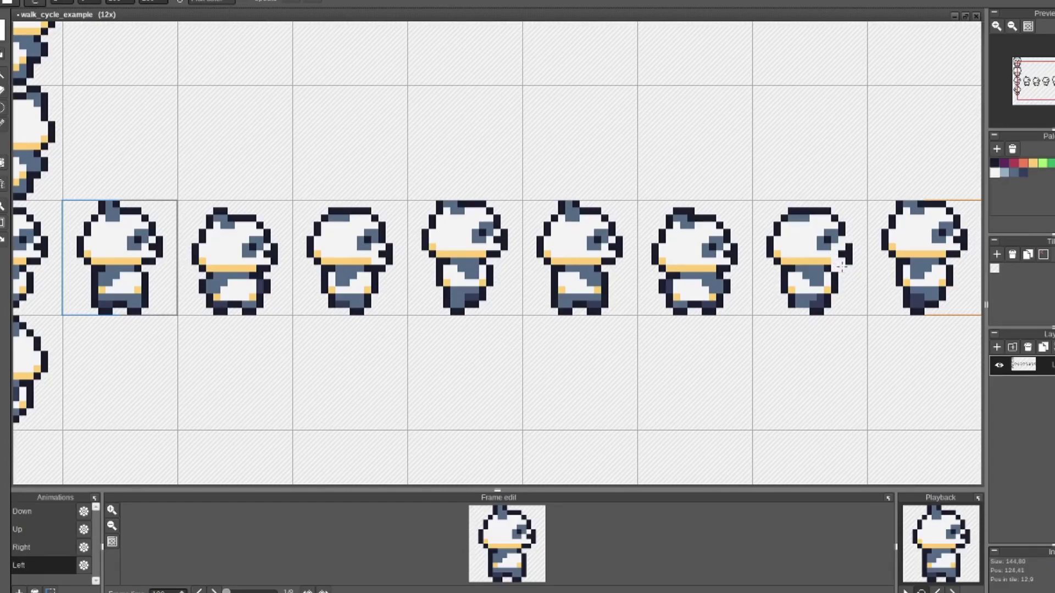